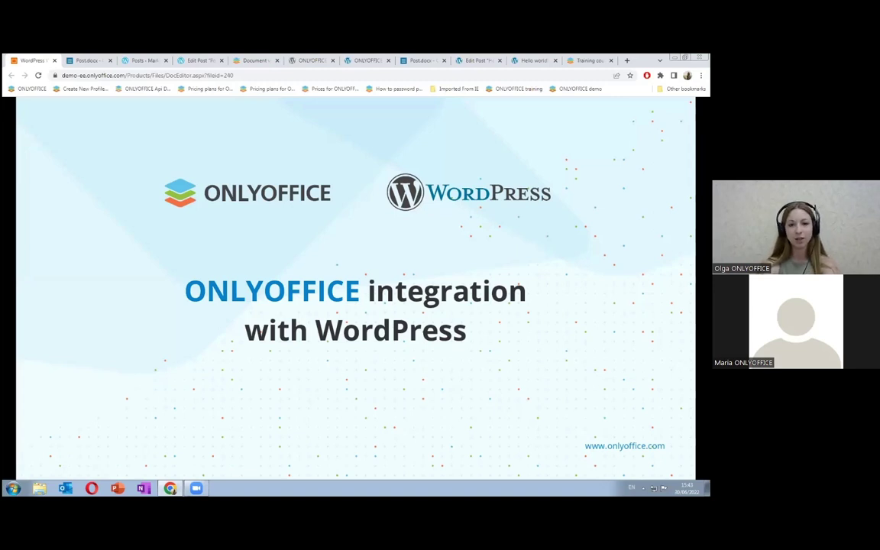
Connect the WordPress plugin in Post.docx to the Marketing WordPress.com site and approve the ONLYOFFICE app's access
left_click(291, 300)
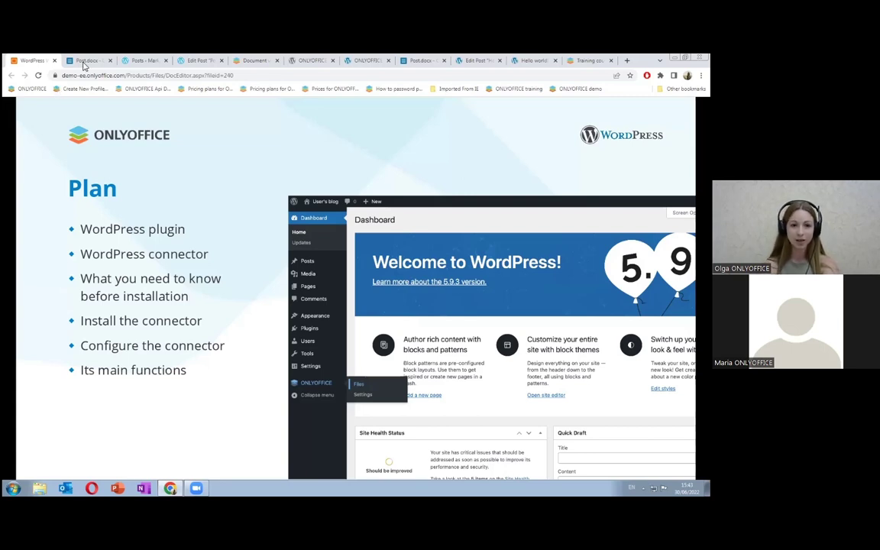
left_click(85, 61)
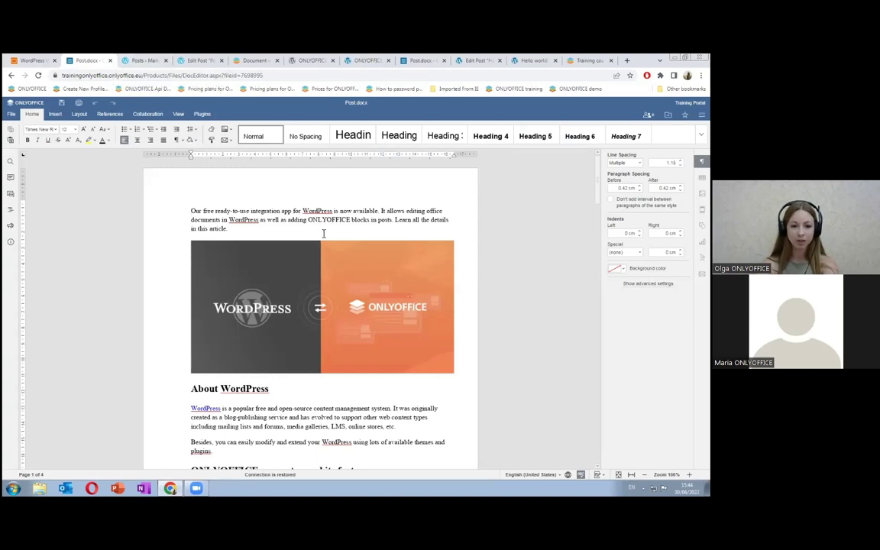
left_click(202, 114)
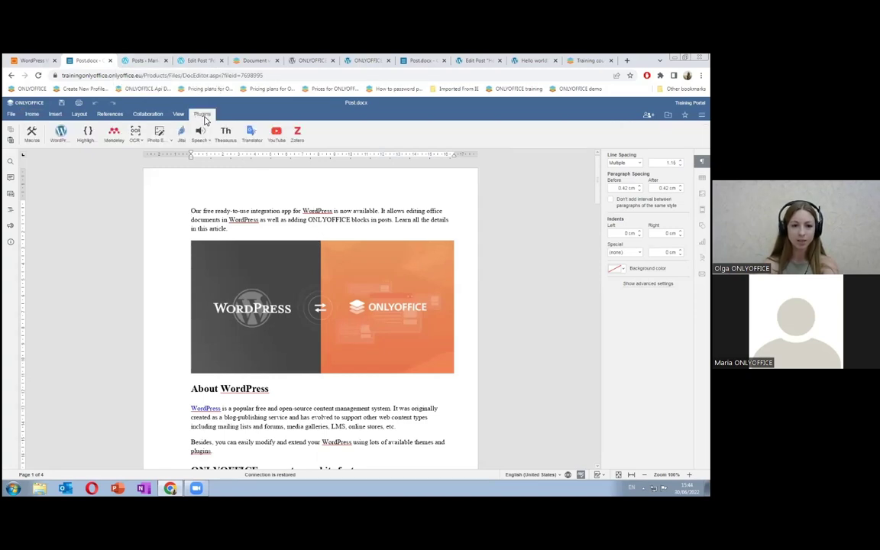
left_click(59, 142)
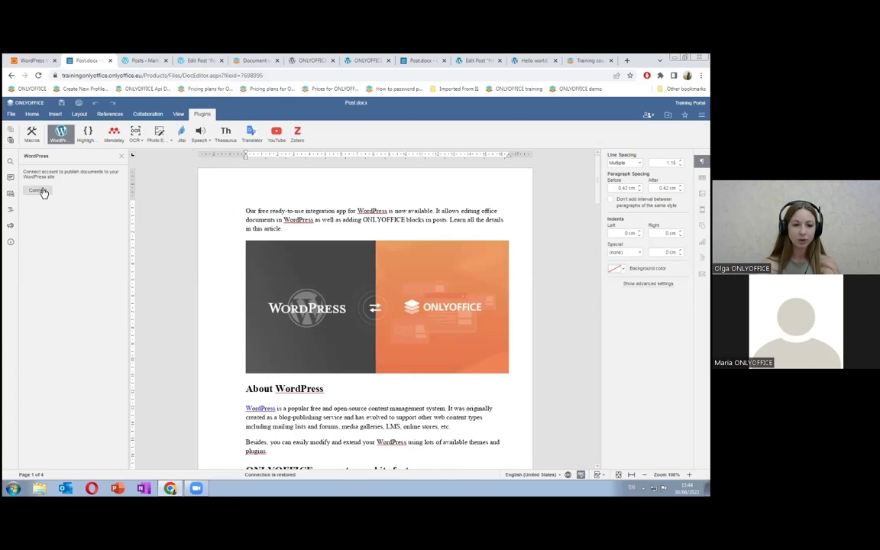
left_click(44, 191)
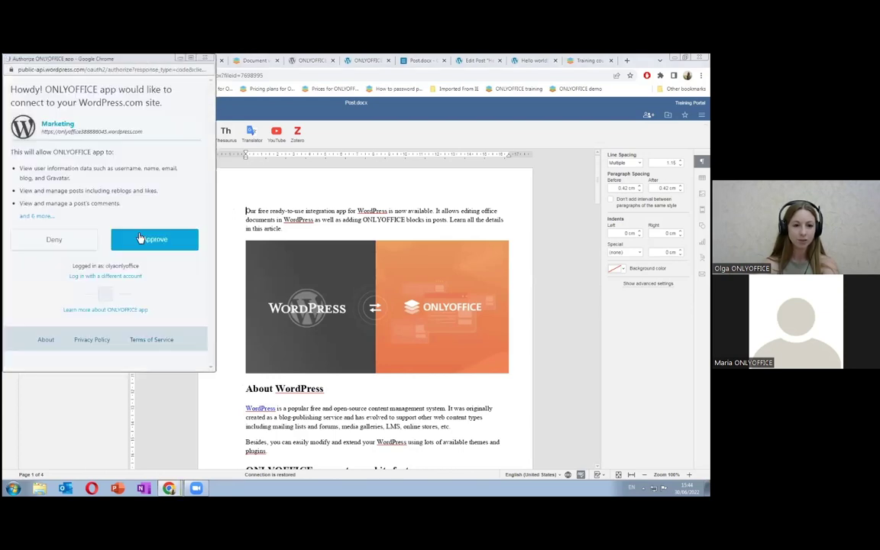
left_click(164, 246)
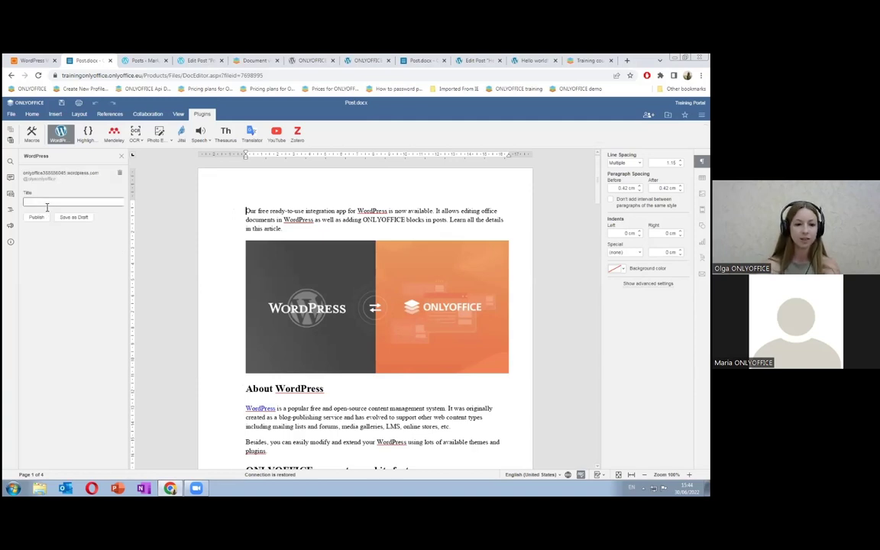
Title the WordPress post "post" and save it to the connected site as a draft
left_click(46, 206)
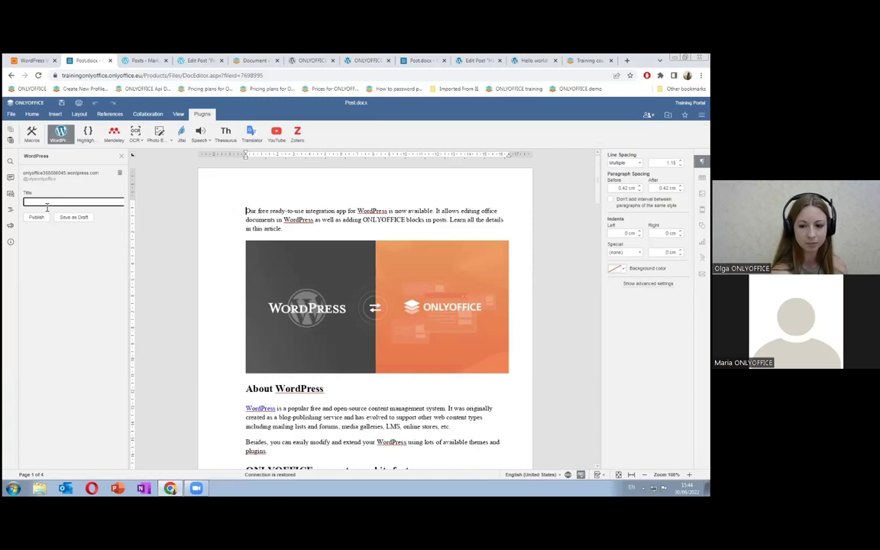
type("post")
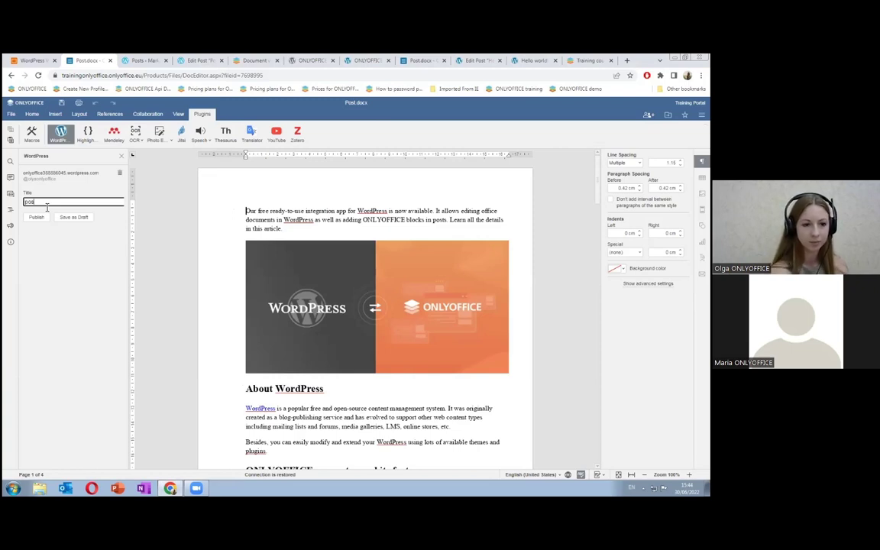
key("BackSpace")
key("BackSpace")
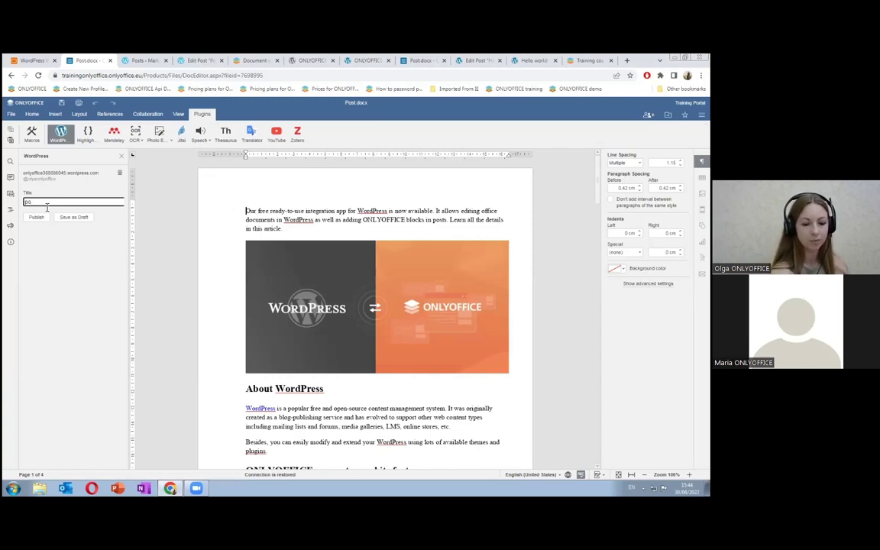
type("st")
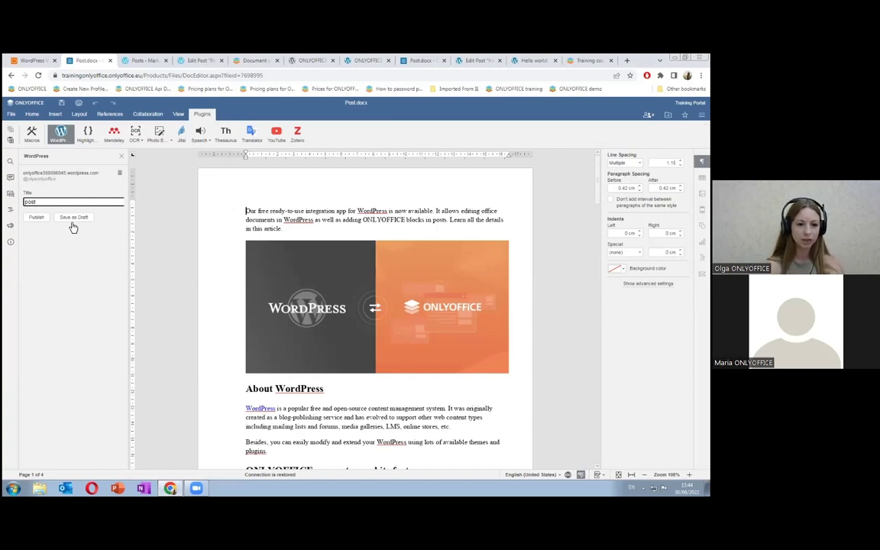
left_click(72, 219)
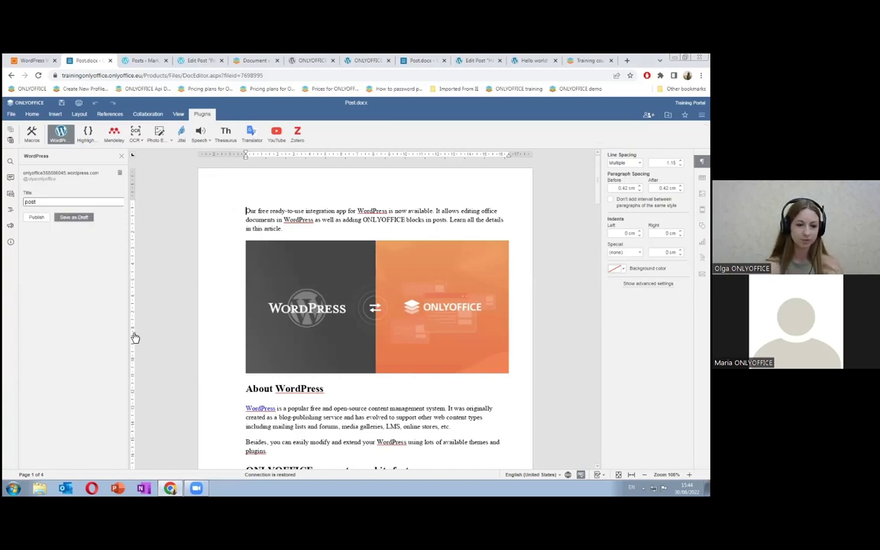
Check the Drafts list on the WordPress site and dismiss the save message in Post.docx
left_click(140, 62)
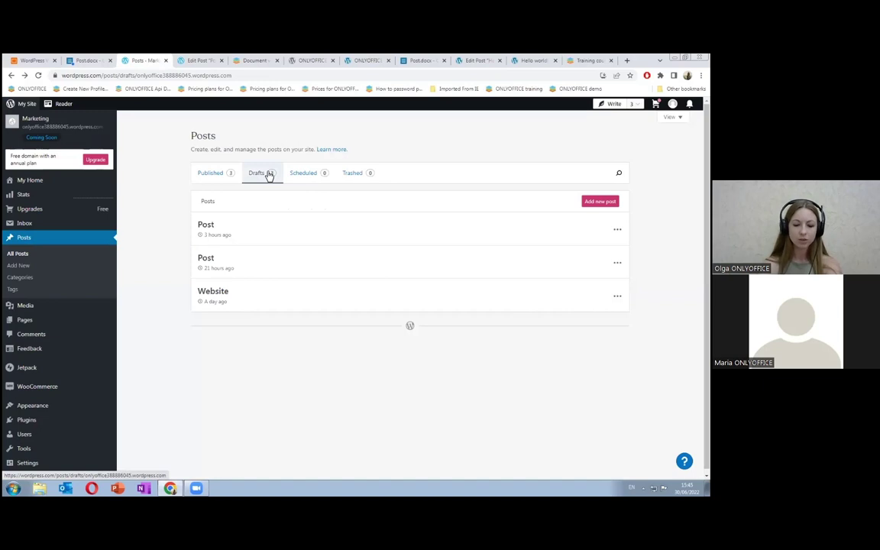
left_click(89, 61)
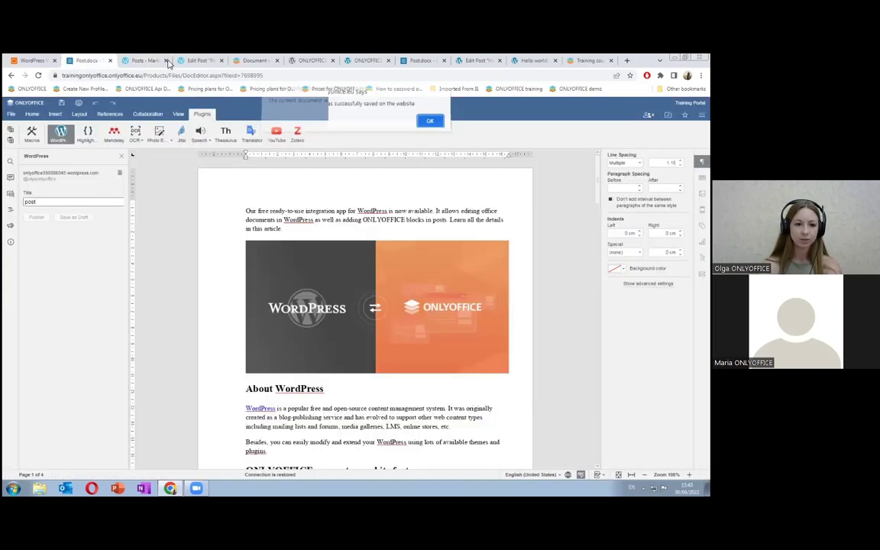
key("Return")
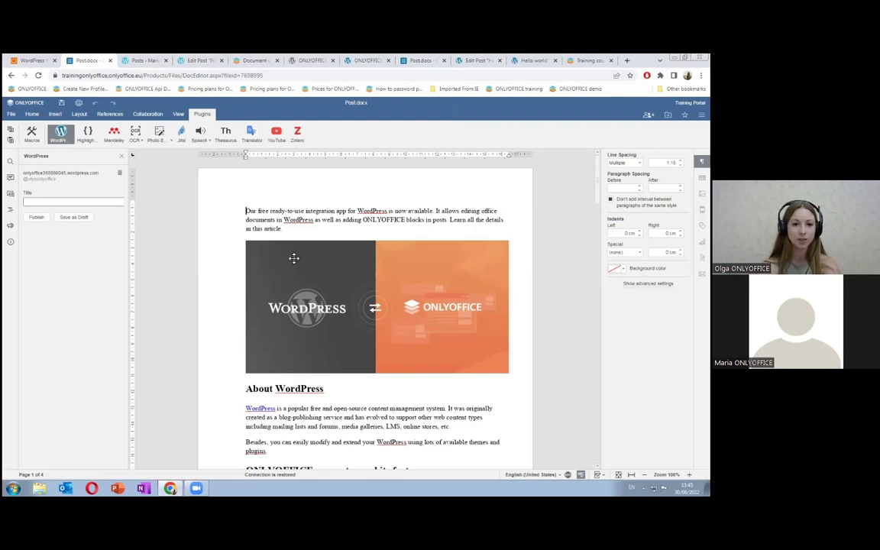
View the Post draft in the WordPress block editor and close the welcome tour
left_click(197, 61)
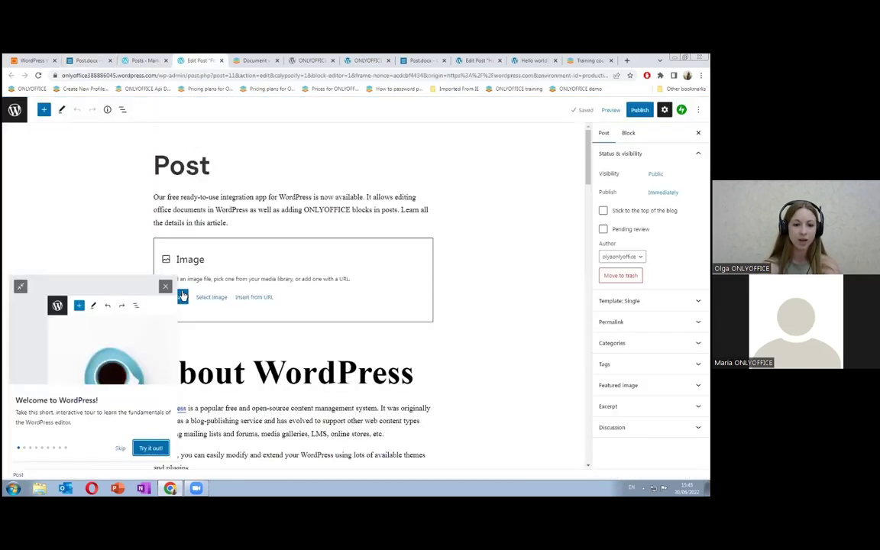
left_click(166, 287)
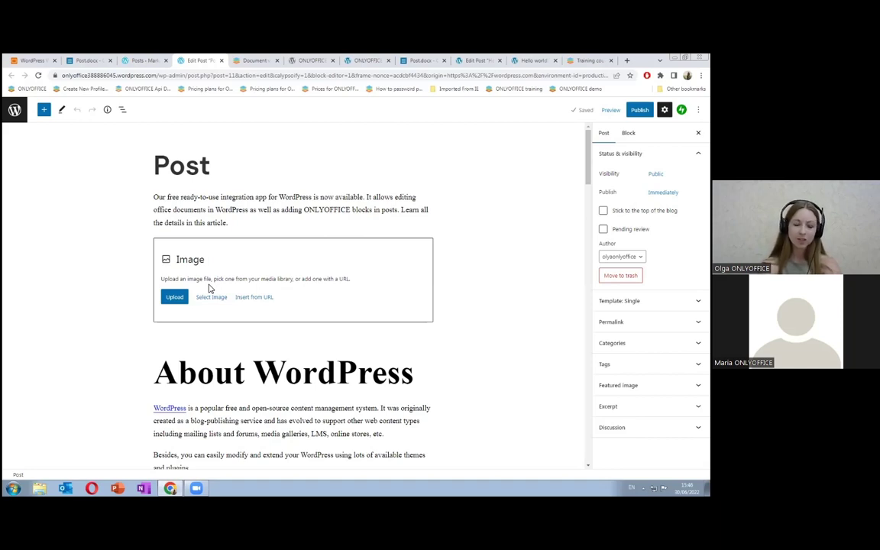
Review the ONLYOFFICE for WordPress web page, the Requirements slide and the ONLYOFFICE plugin page on WordPress.org
left_click(245, 61)
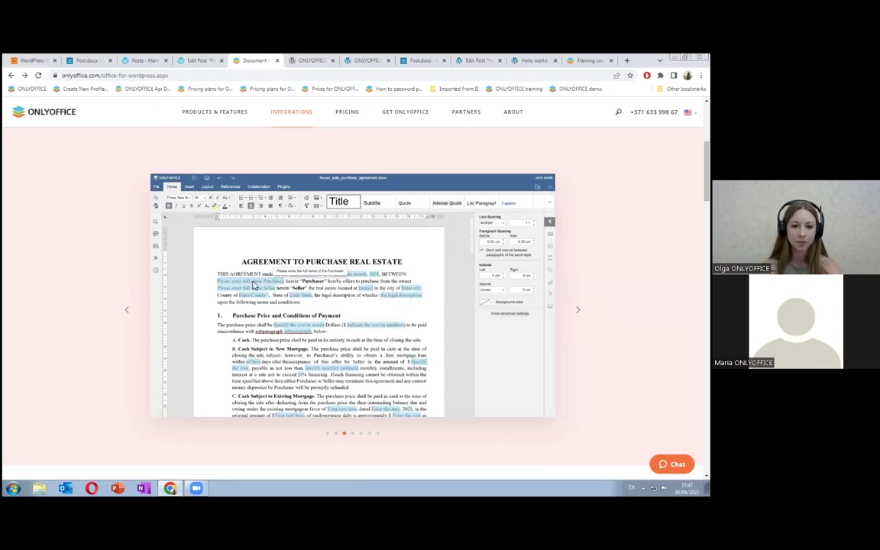
key("ctrl+1")
key("Right")
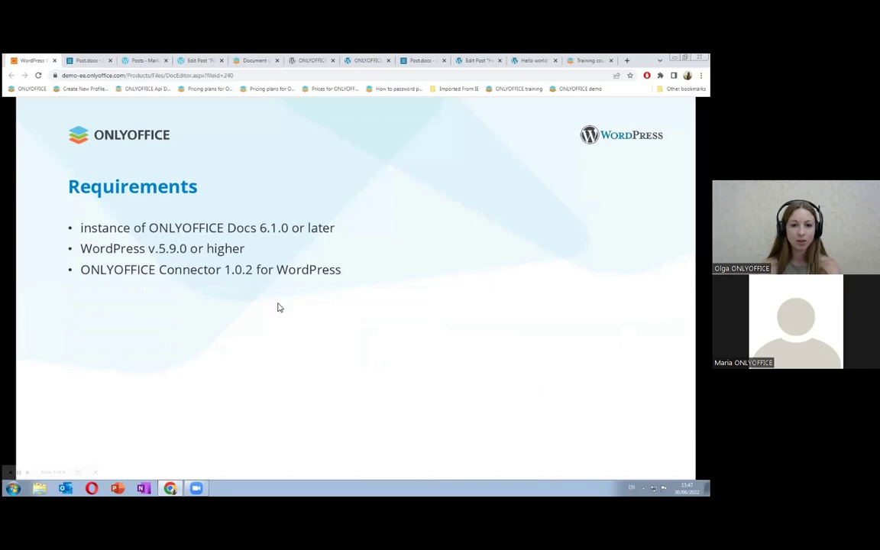
left_click(308, 60)
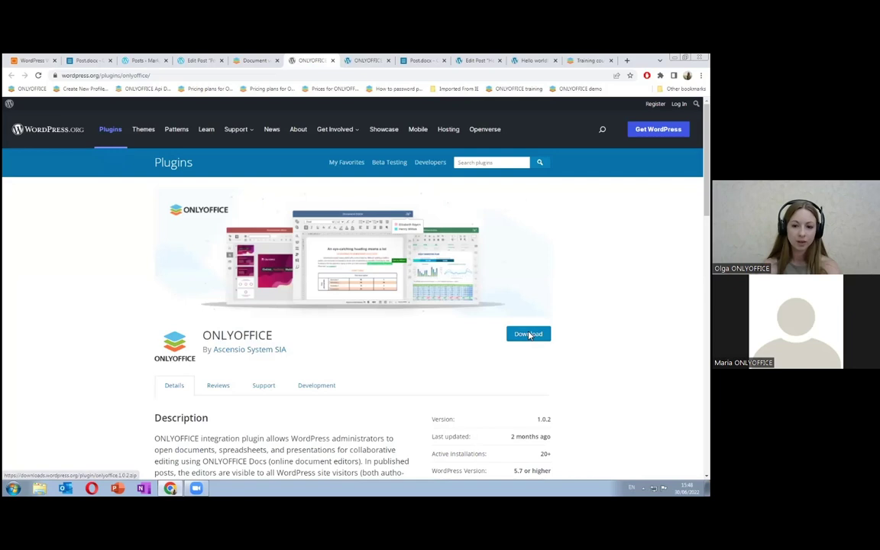
scroll(533, 258, "down", 1)
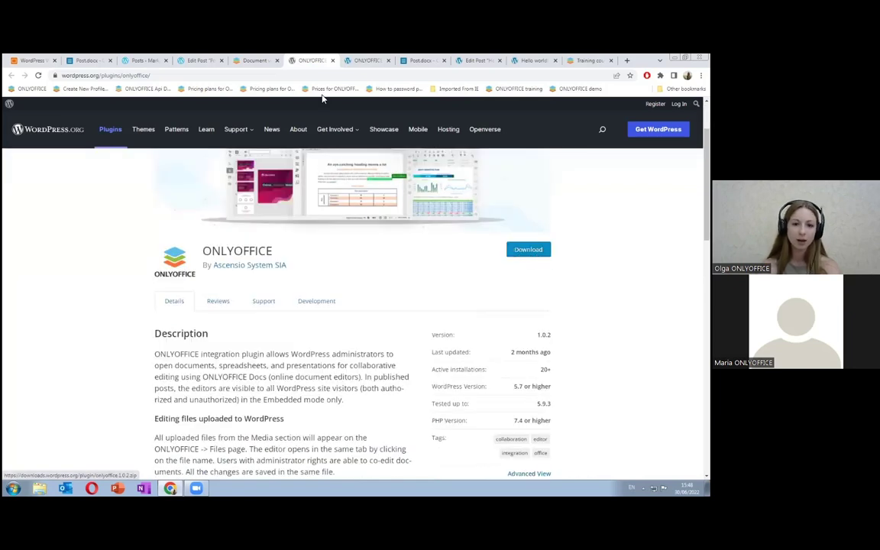
Show the form for uploading a plugin ZIP file on the self-hosted WordPress site's Add Plugins page
left_click(369, 60)
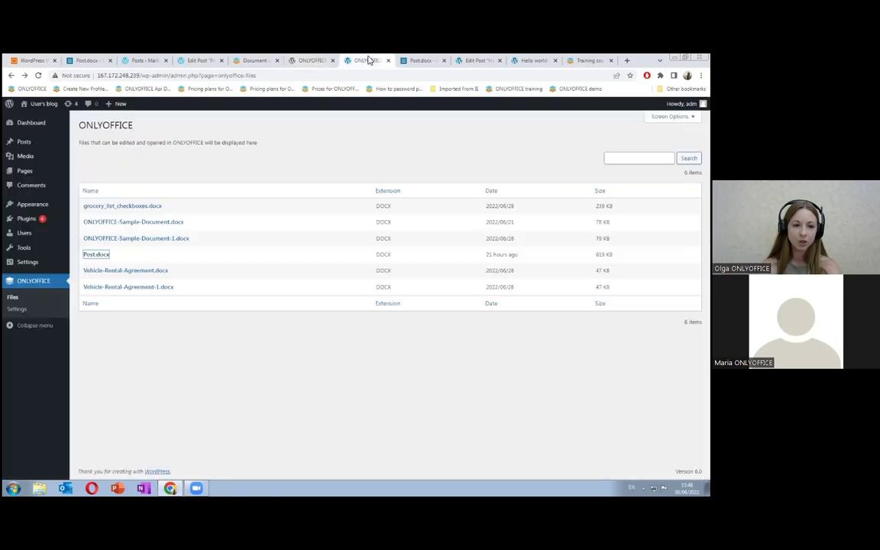
mouse_move(28, 220)
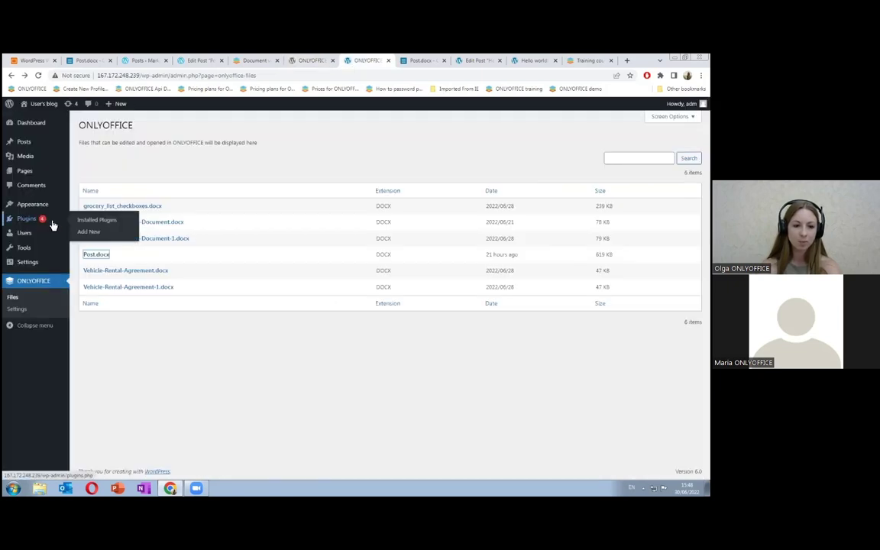
left_click(88, 233)
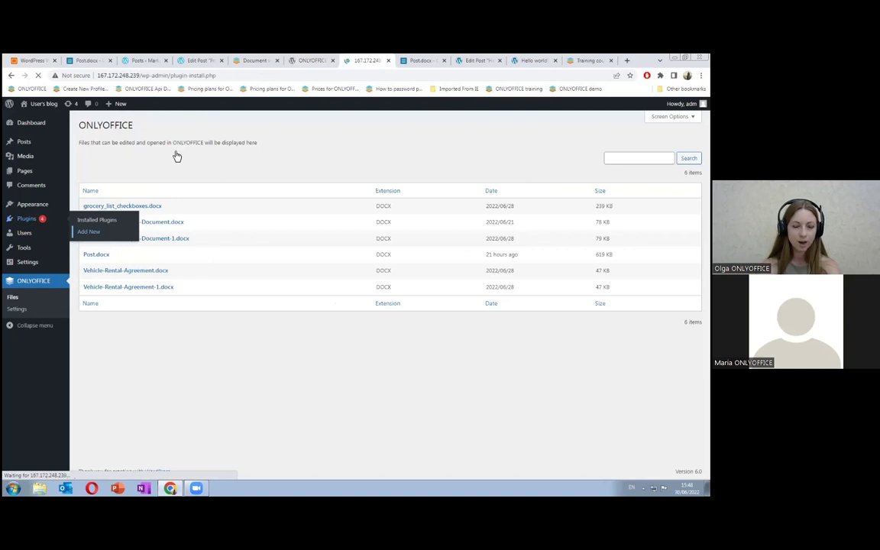
left_click(155, 126)
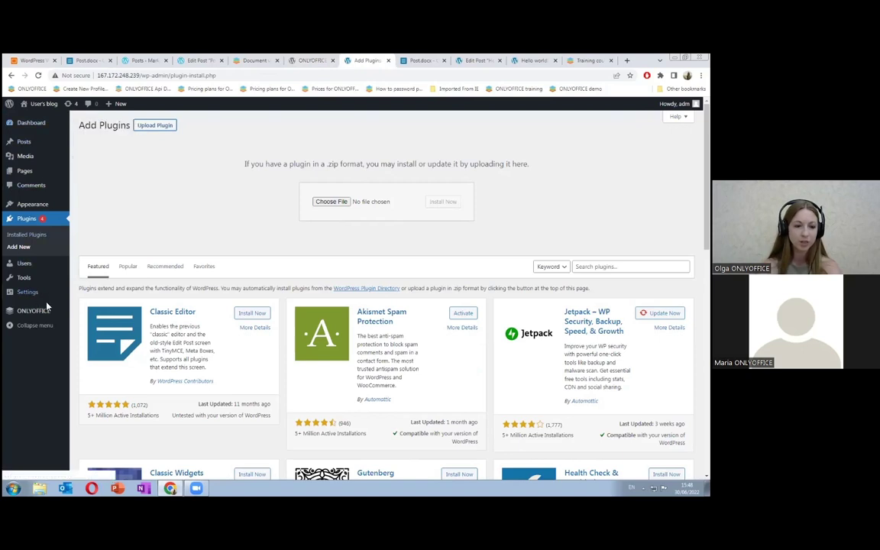
View the ONLYOFFICE connector settings and open Post.docx from the connector's file list
mouse_move(55, 303)
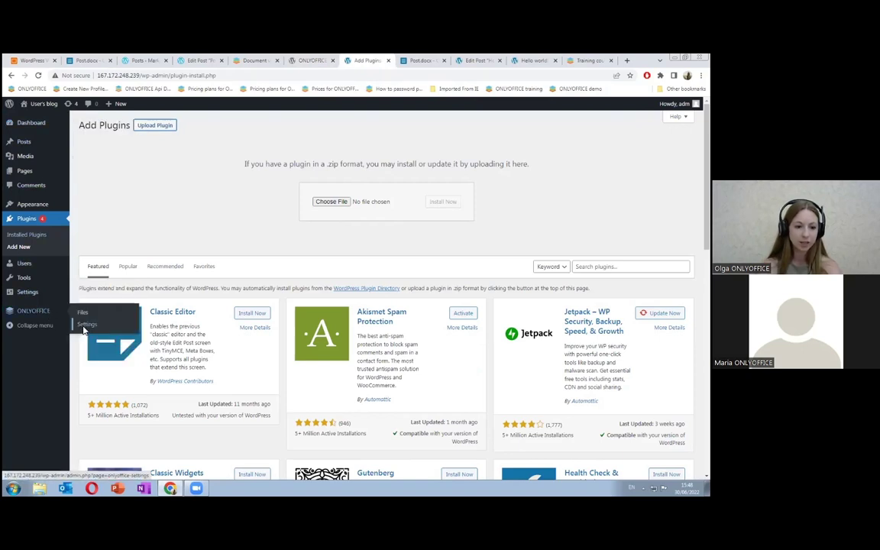
left_click(85, 327)
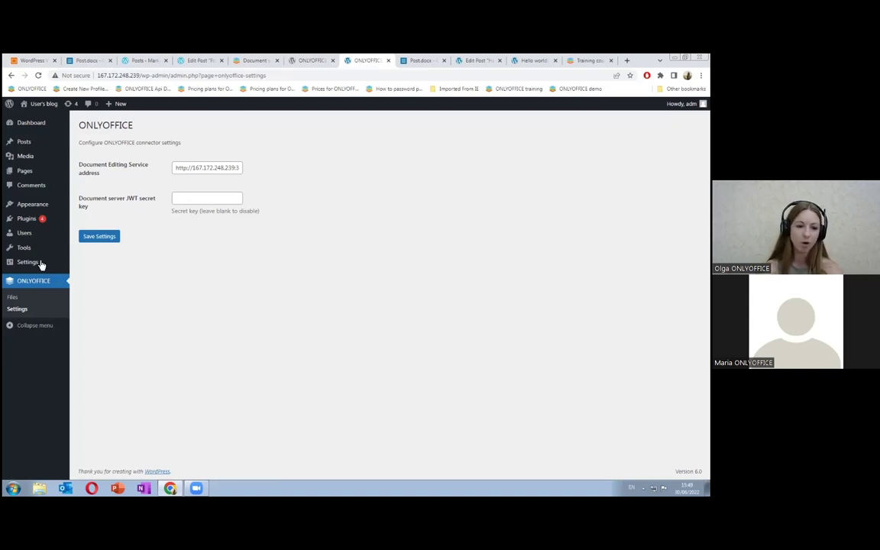
left_click(15, 298)
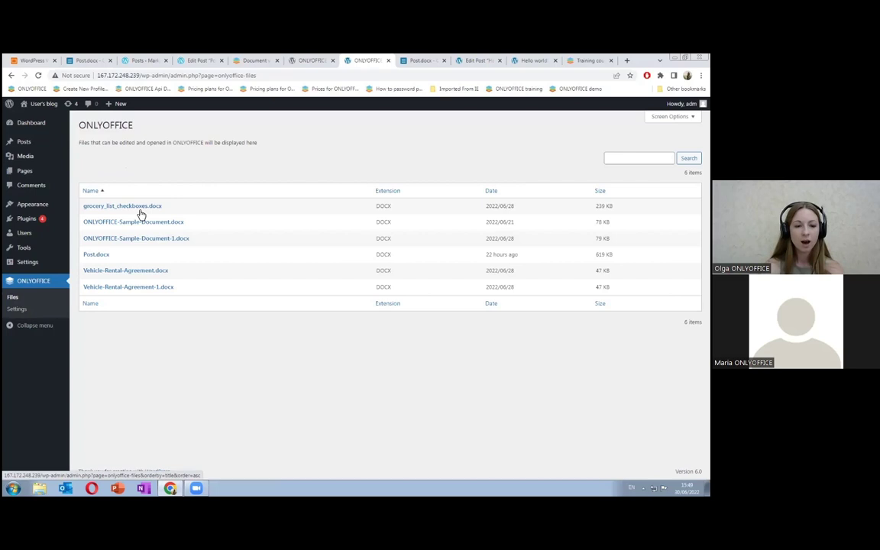
left_click(96, 255)
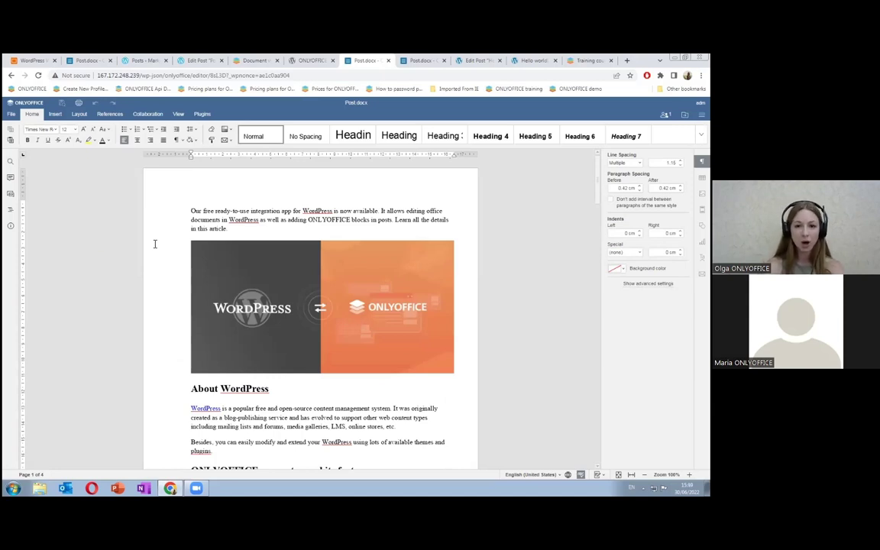
Choose Strict co-editing mode in the advanced settings of Post.docx and return to the document without applying it
left_click(12, 115)
left_click(46, 231)
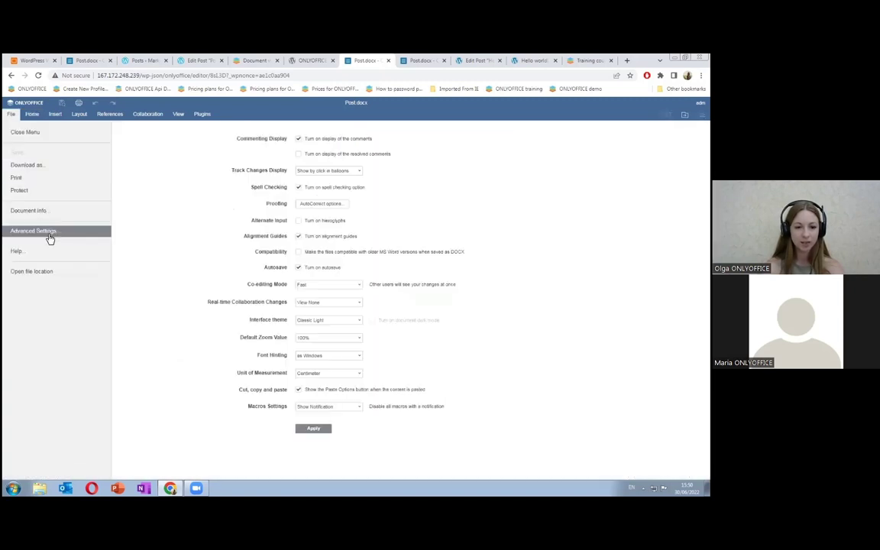
left_click(358, 287)
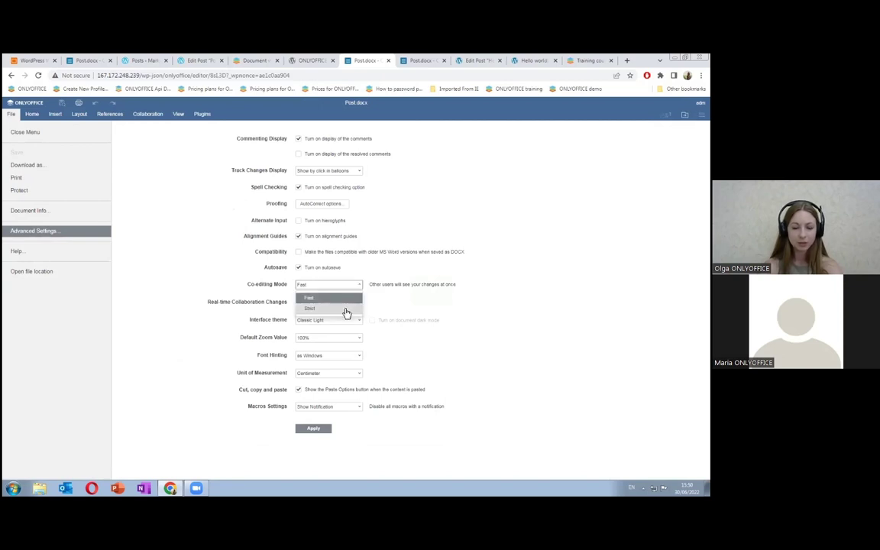
left_click(351, 309)
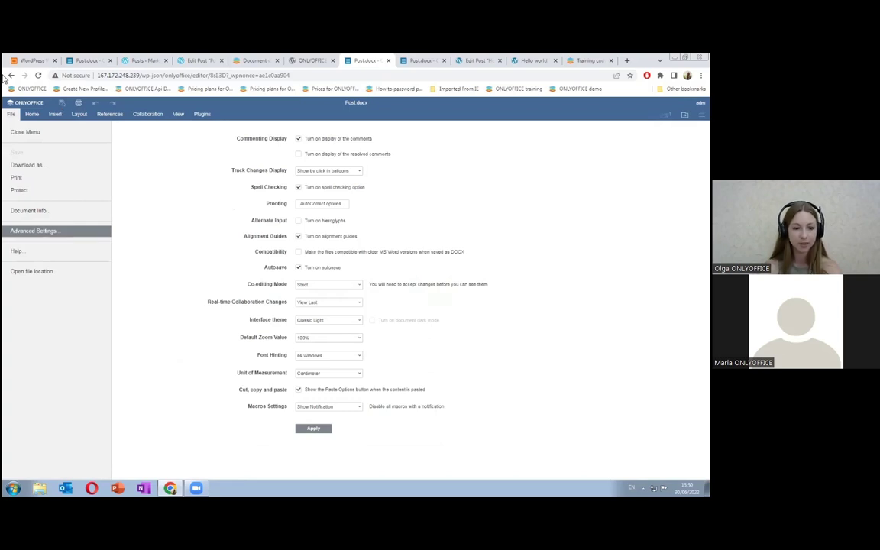
left_click(34, 115)
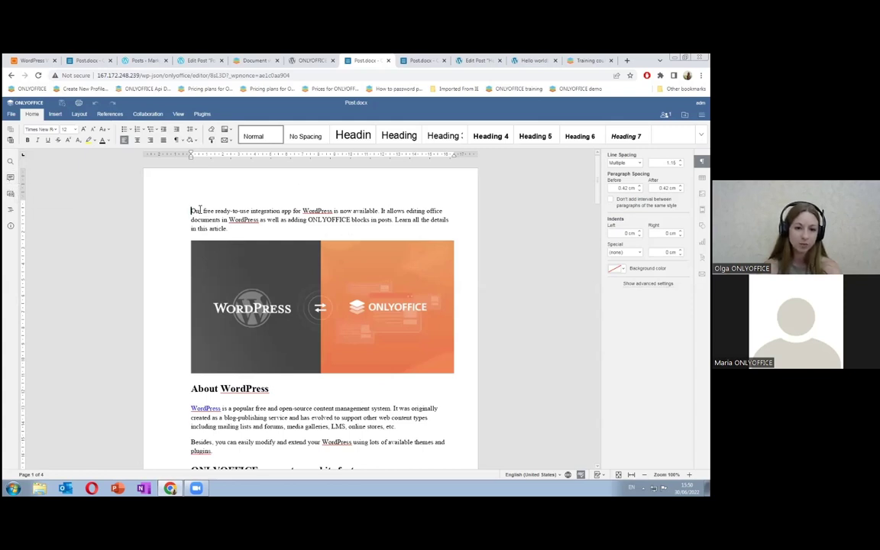
Select the opening paragraph of Post.docx, view its Add Comment option and dismiss the options
triple_click(229, 227)
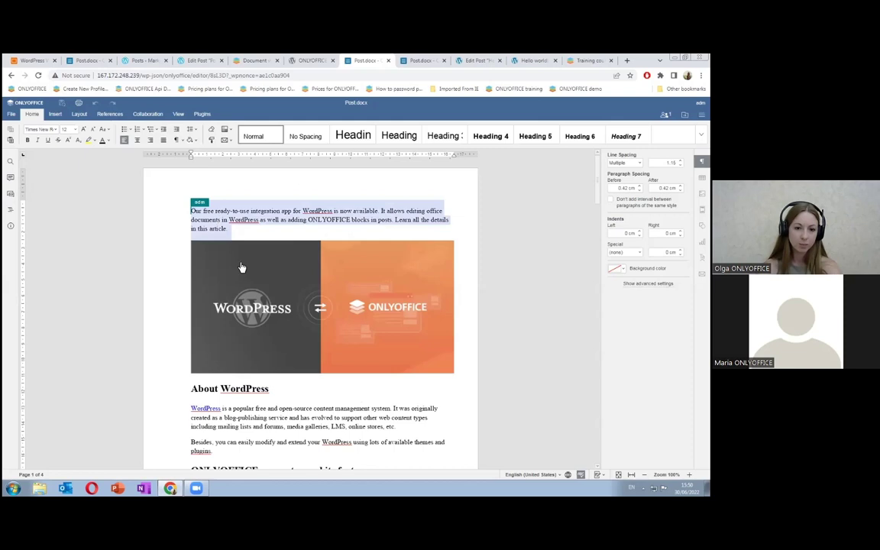
right_click(217, 224)
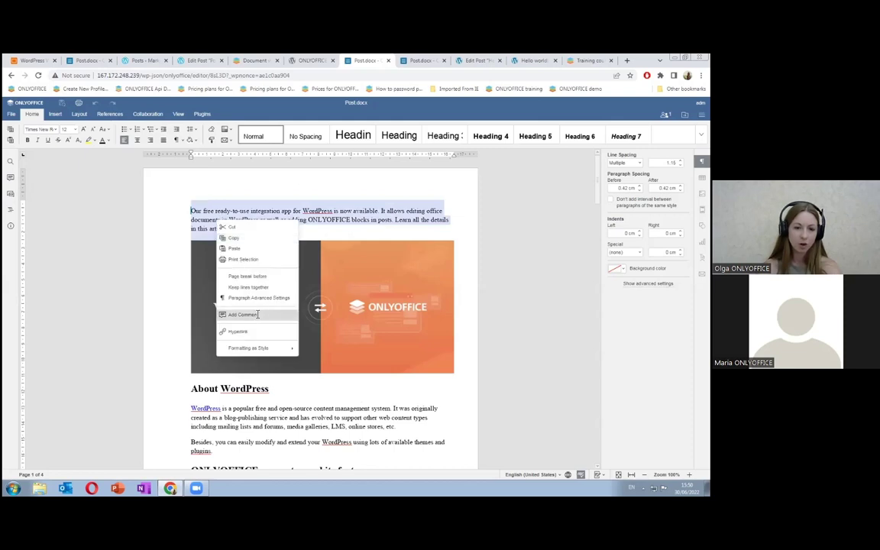
left_click(28, 170)
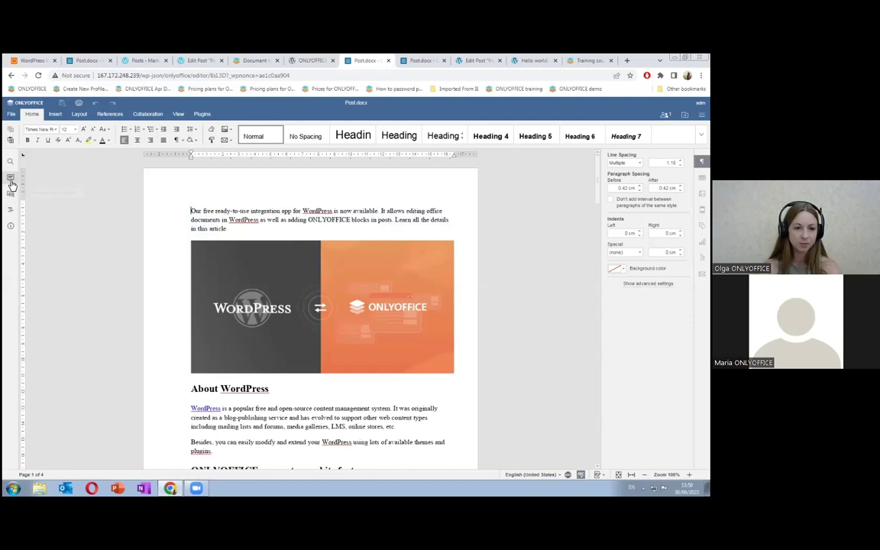
View the comments and the chat of Post.docx
left_click(10, 180)
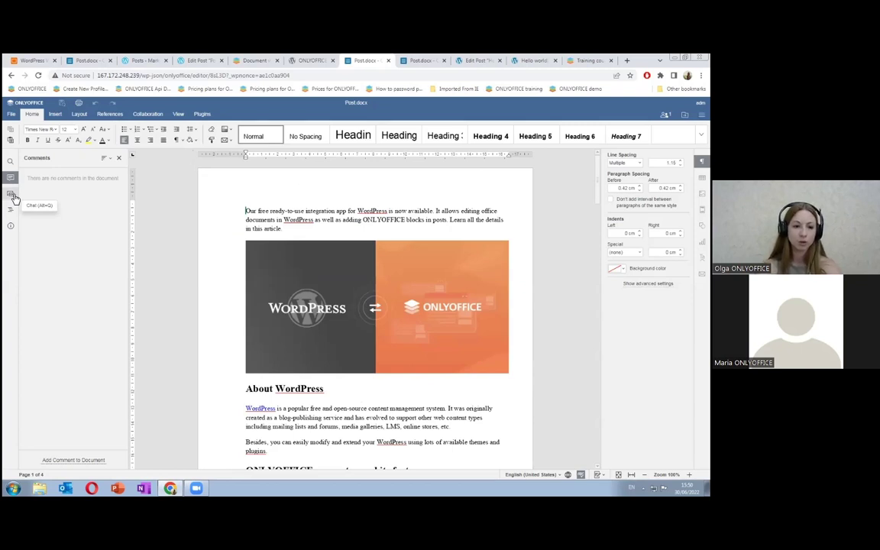
left_click(11, 196)
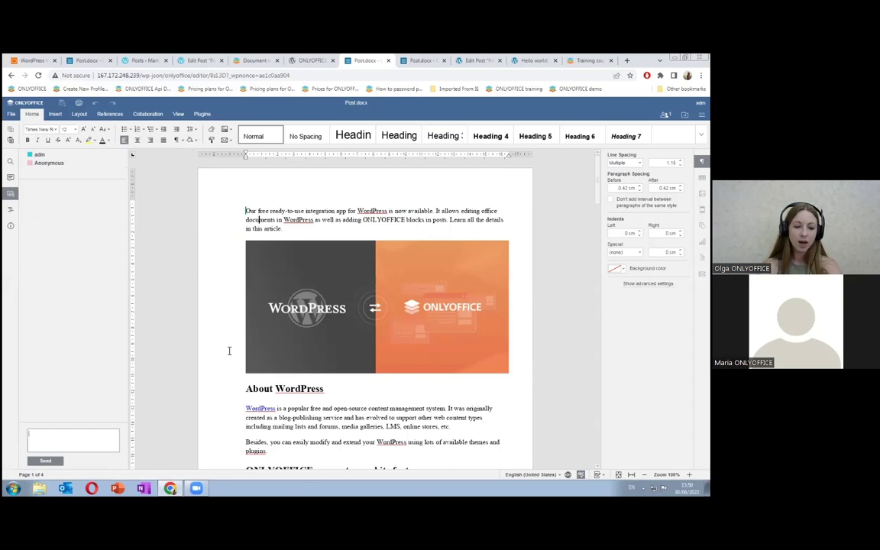
Show the WordPress presentation slide about file formats supported for inserting and viewing
left_click(477, 59)
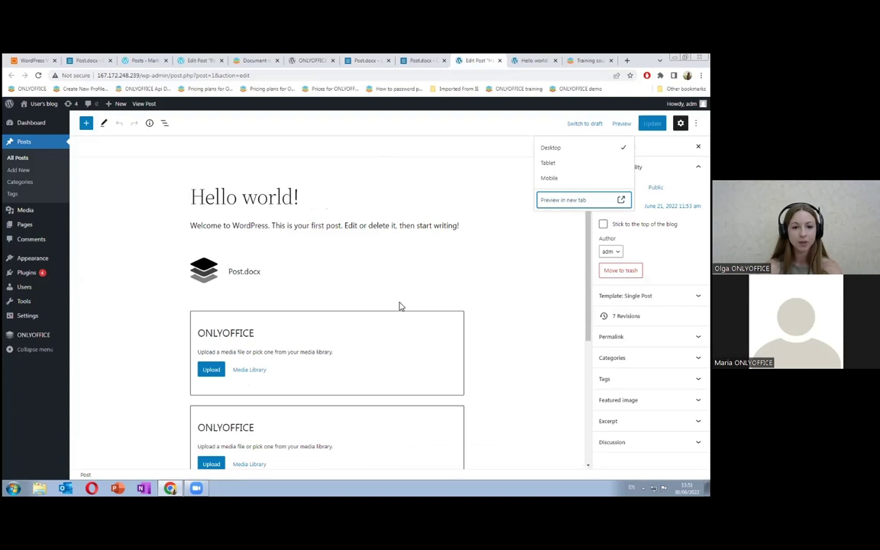
left_click(11, 58)
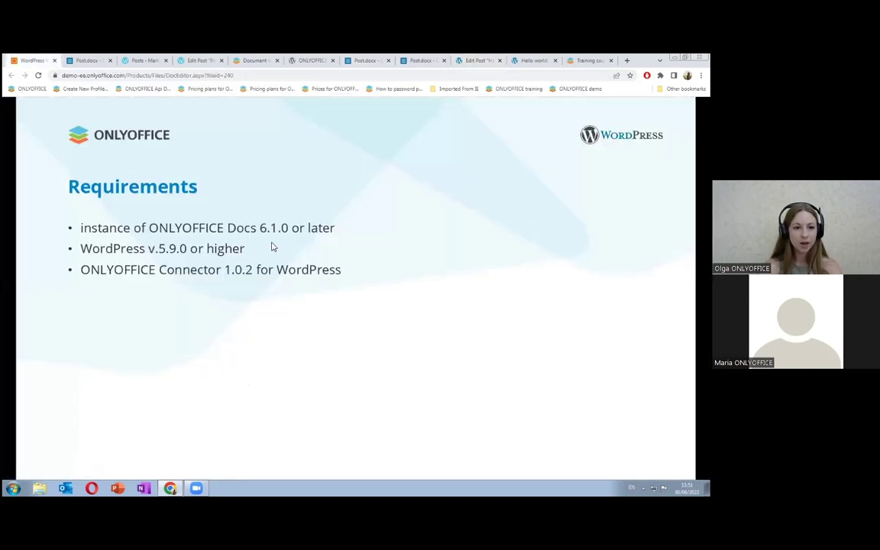
key("Right")
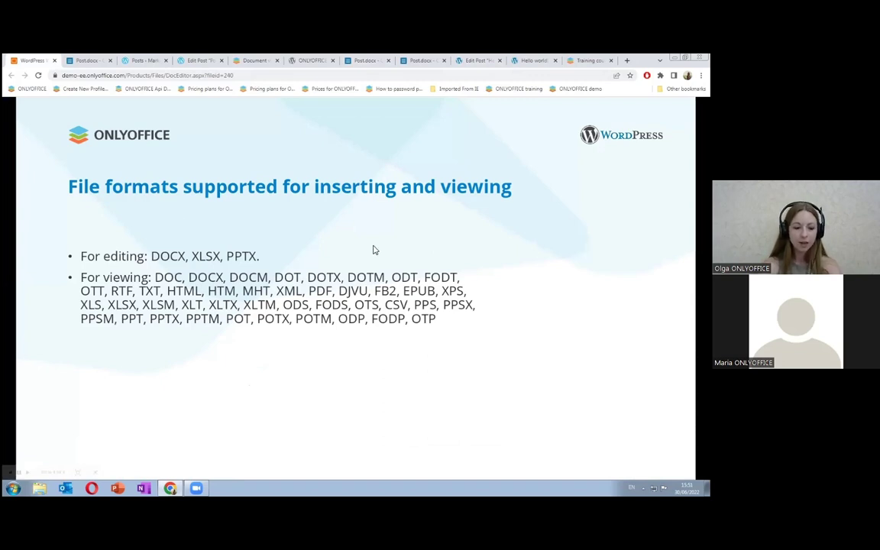
Add another ONLYOFFICE block at the end of the Hello world! post
left_click(469, 59)
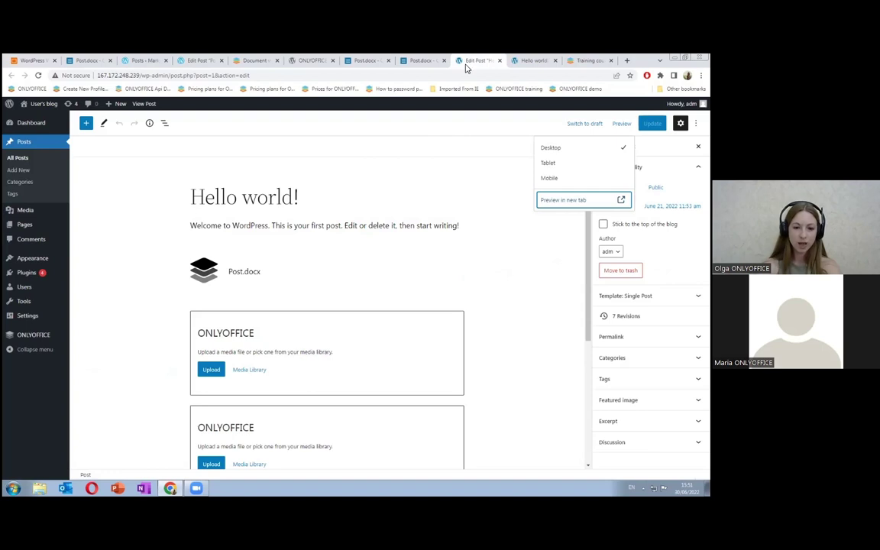
scroll(467, 313, "down", 3)
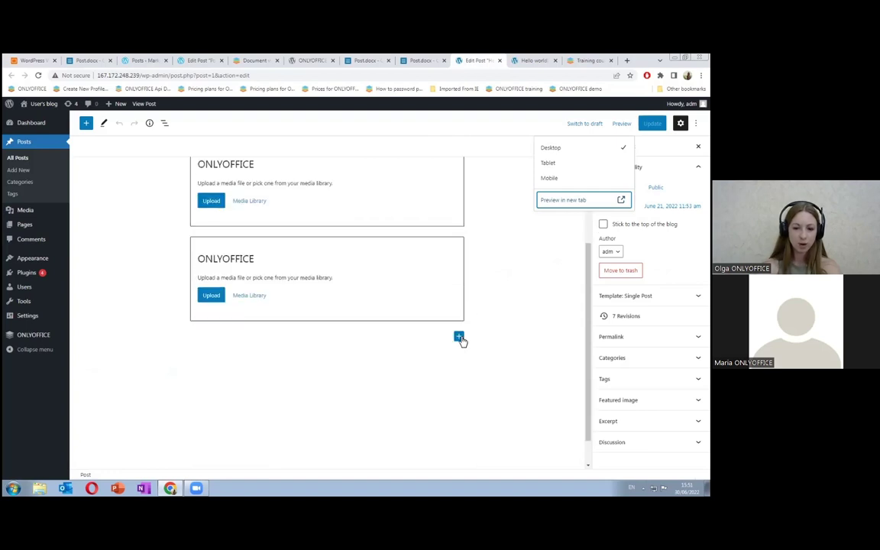
left_click(460, 337)
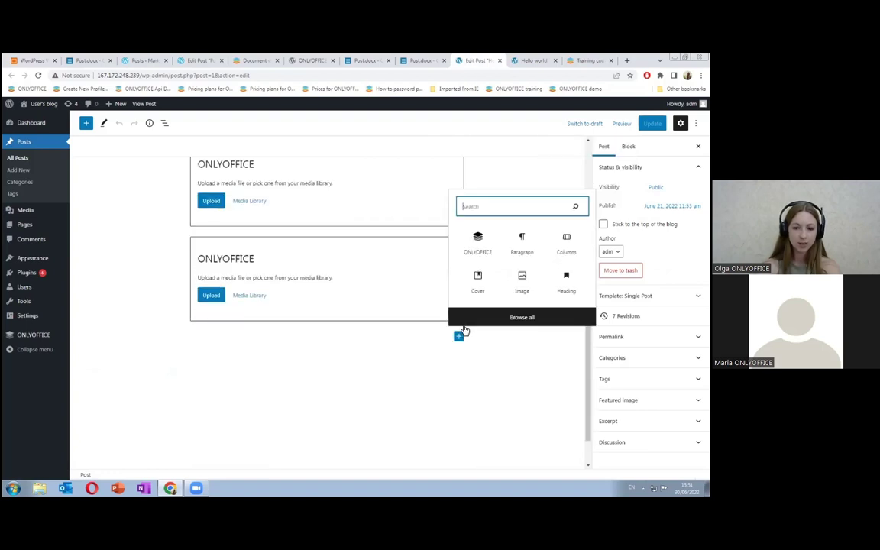
left_click(480, 244)
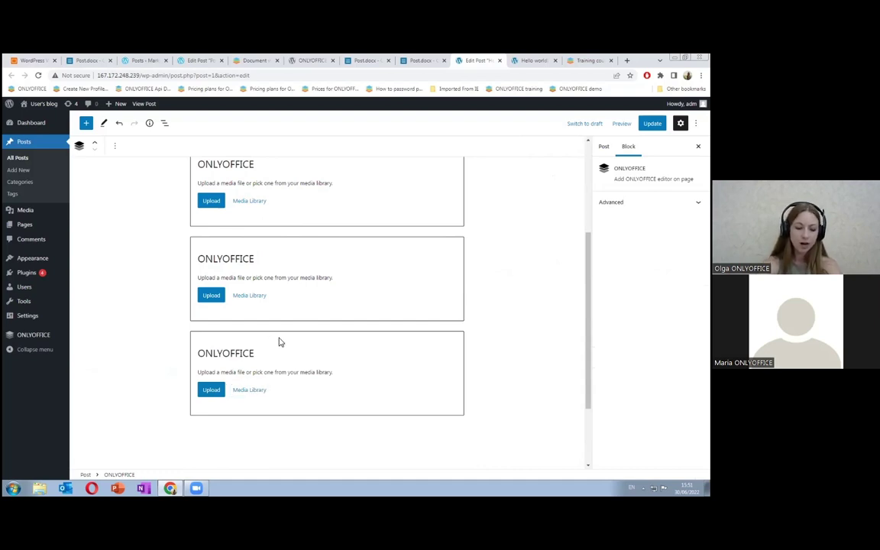
Switch the Hello world! post from the visual editor to the code editor
scroll(279, 342, "up", 3)
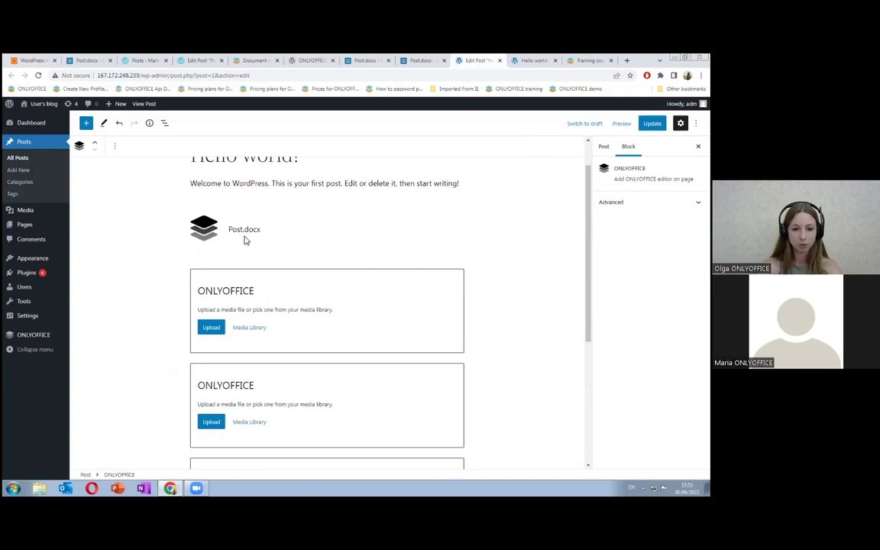
scroll(334, 268, "up", 1)
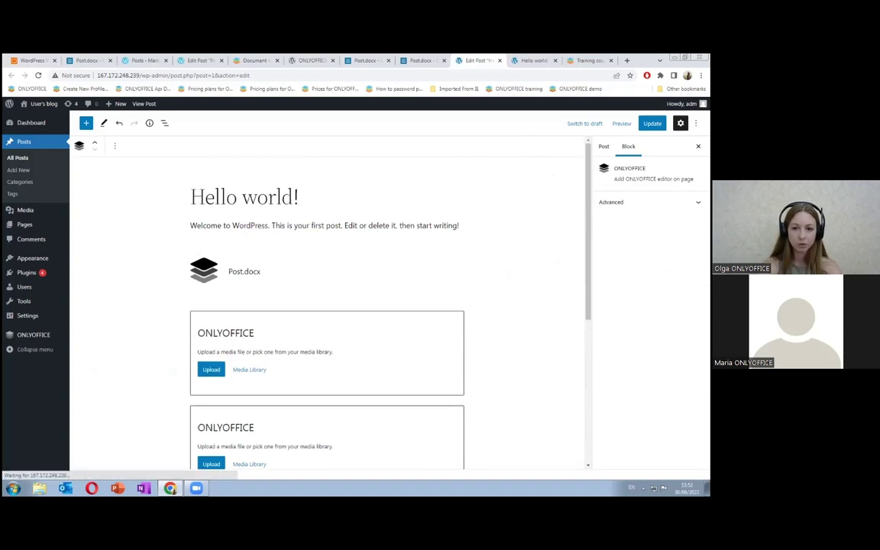
left_click(695, 123)
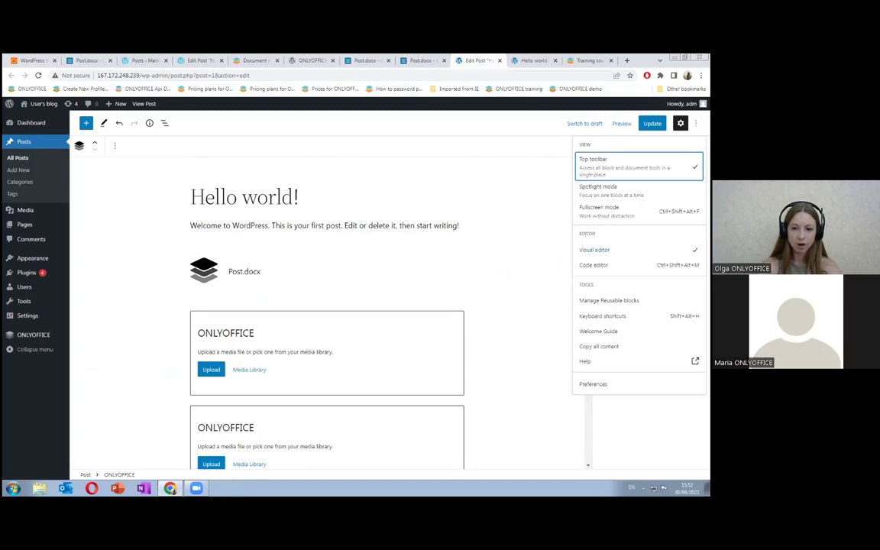
key("Down")
key("Down")
key("Down")
key("Down")
key("Return")
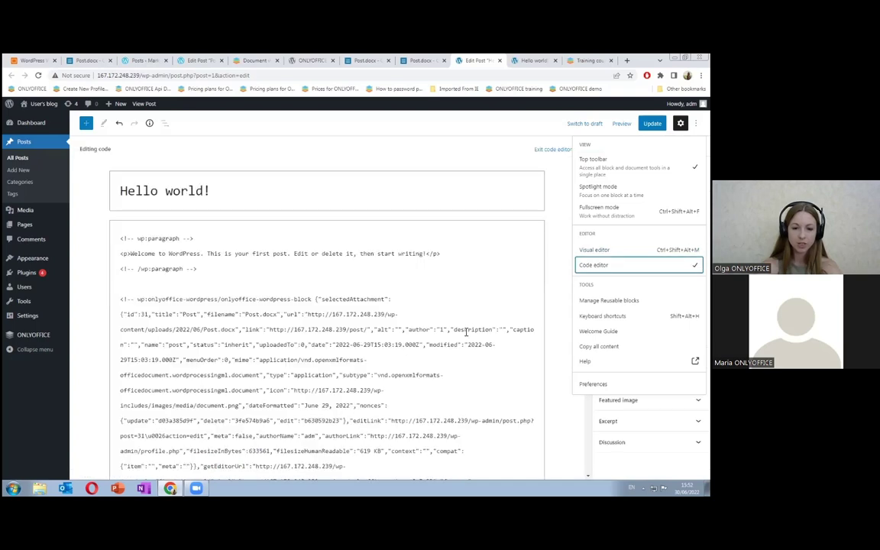
Set both the width and the height of the Post.docx iframe to 70% in the post's code
scroll(367, 328, "down", 2)
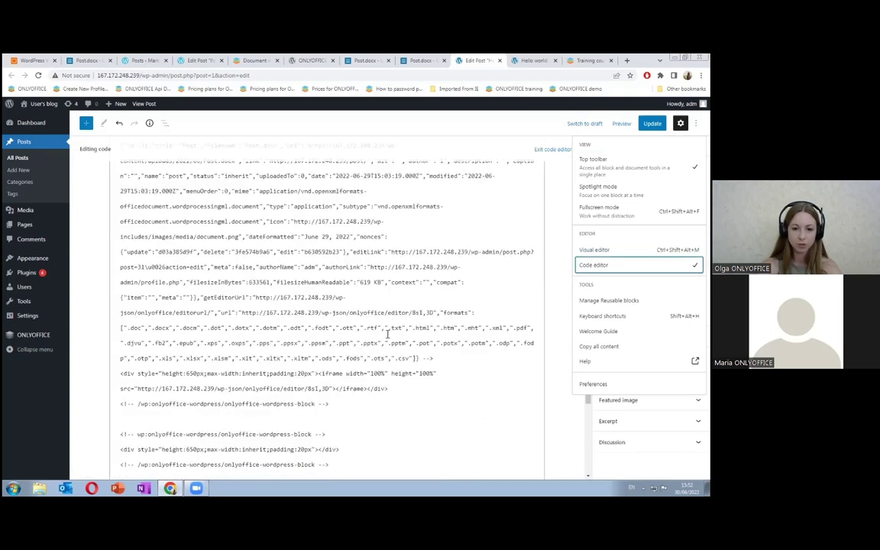
scroll(386, 333, "down", 1)
left_click(384, 333)
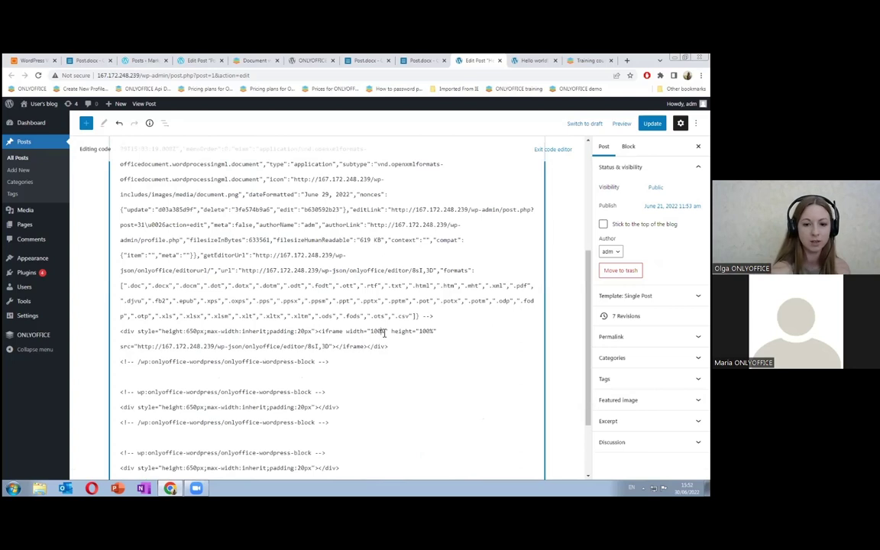
type("1")
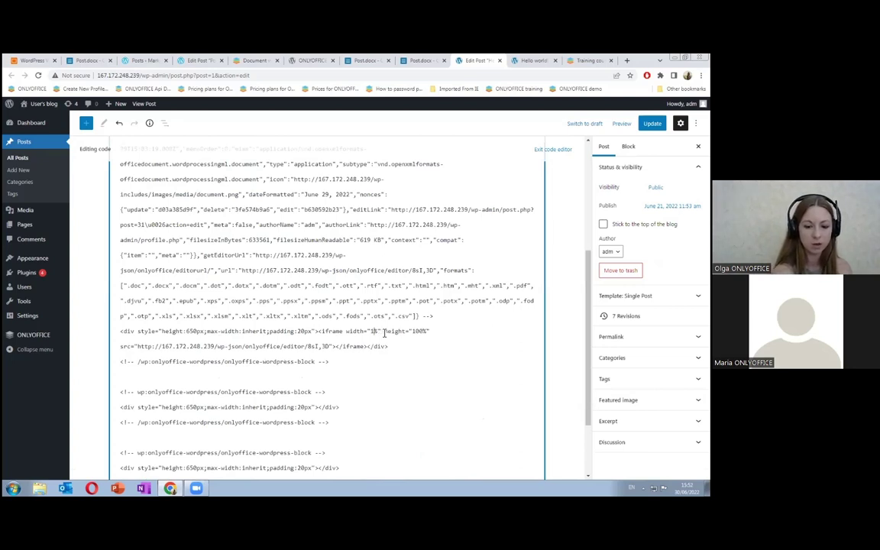
key("BackSpace")
type("70%")
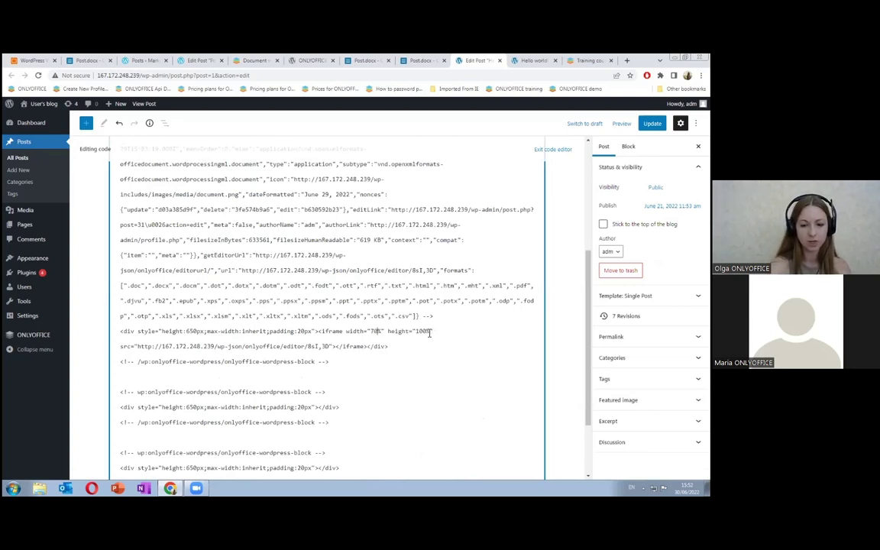
type("17")
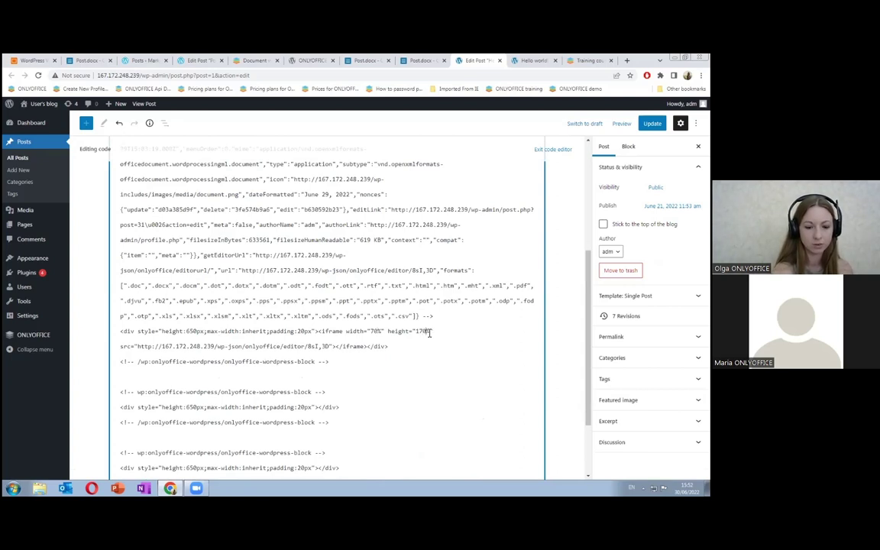
key("BackSpace")
key("BackSpace")
key("BackSpace")
type("70%")
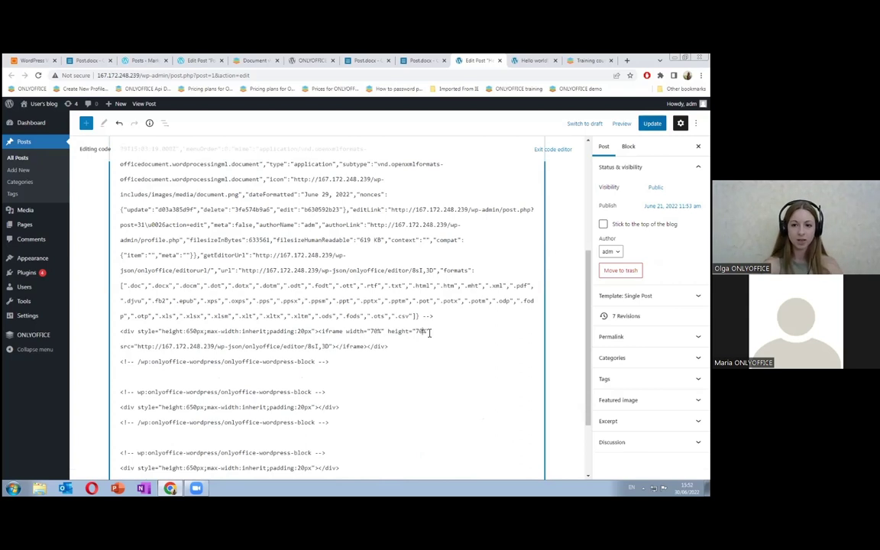
Update the post and switch it back to the visual editor
key("ctrl+s")
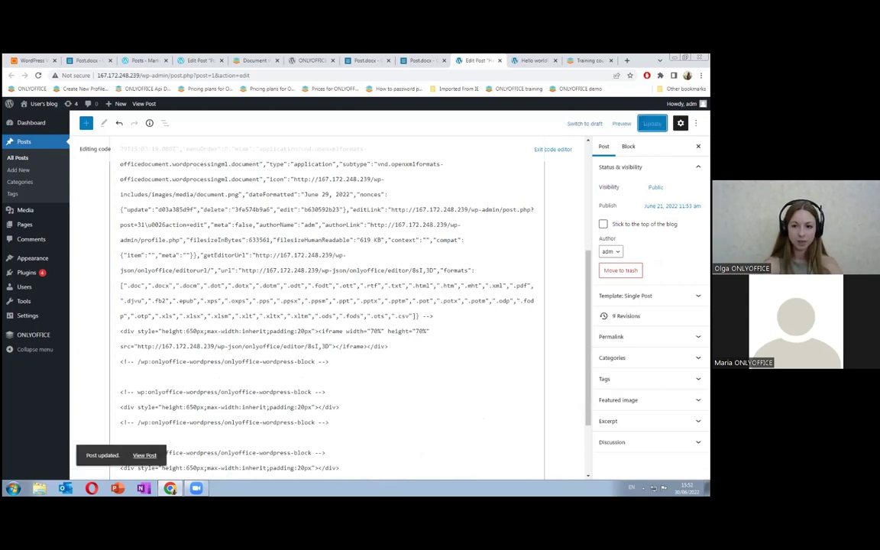
left_click(695, 123)
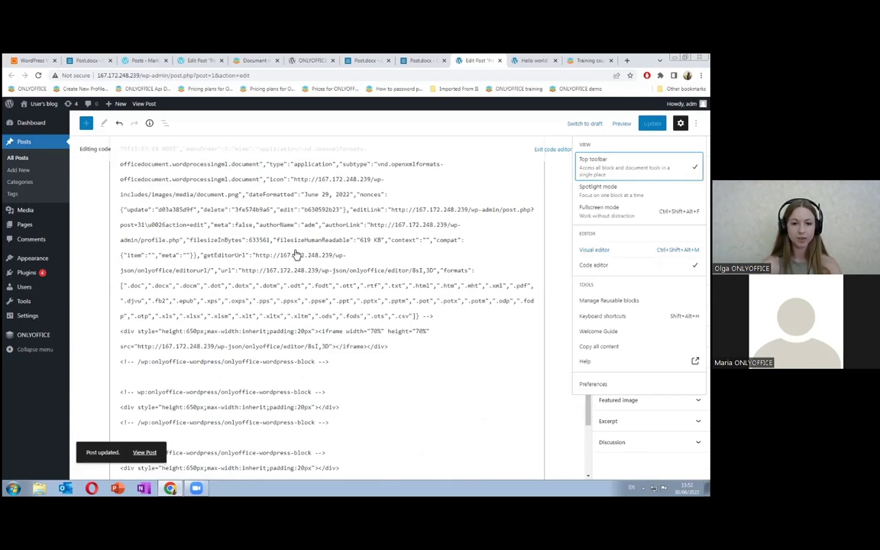
key("ctrl+shift+alt+m")
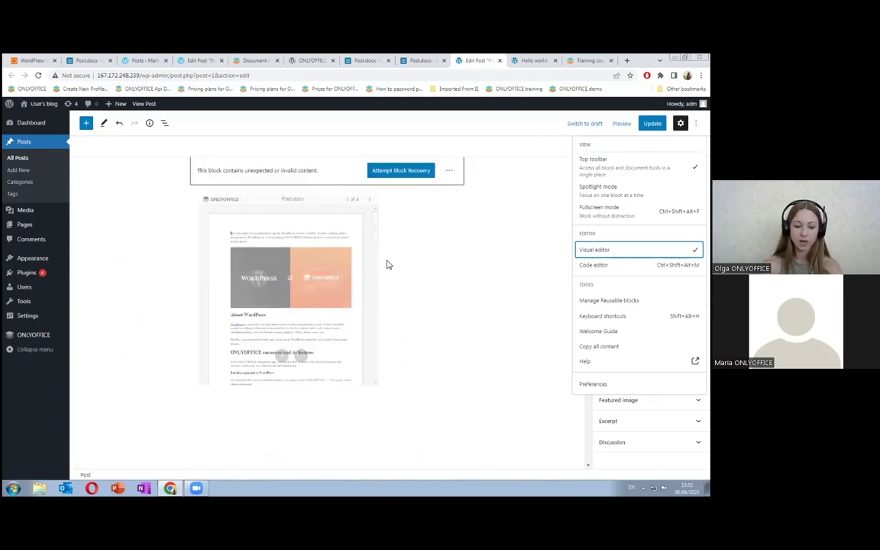
View the Hello world! post preview and zoom out the embedded Post.docx
left_click(524, 61)
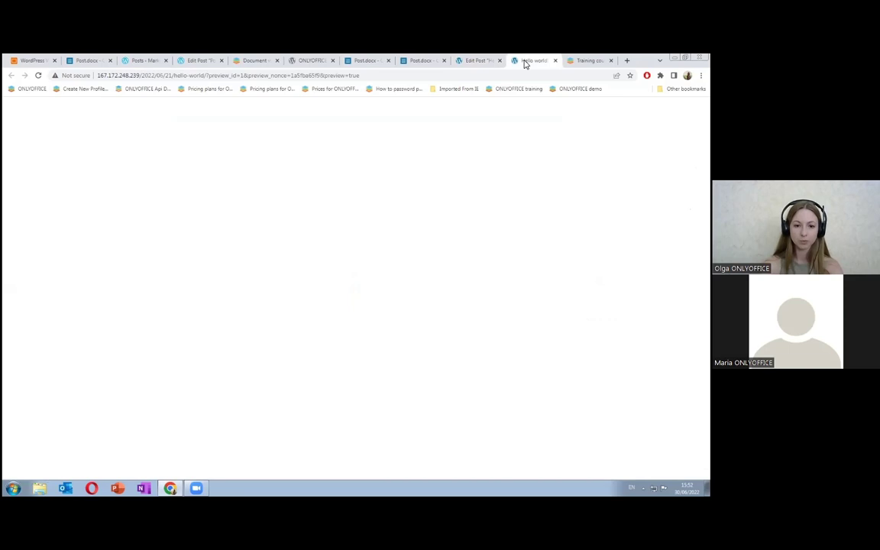
scroll(424, 345, "down", 3)
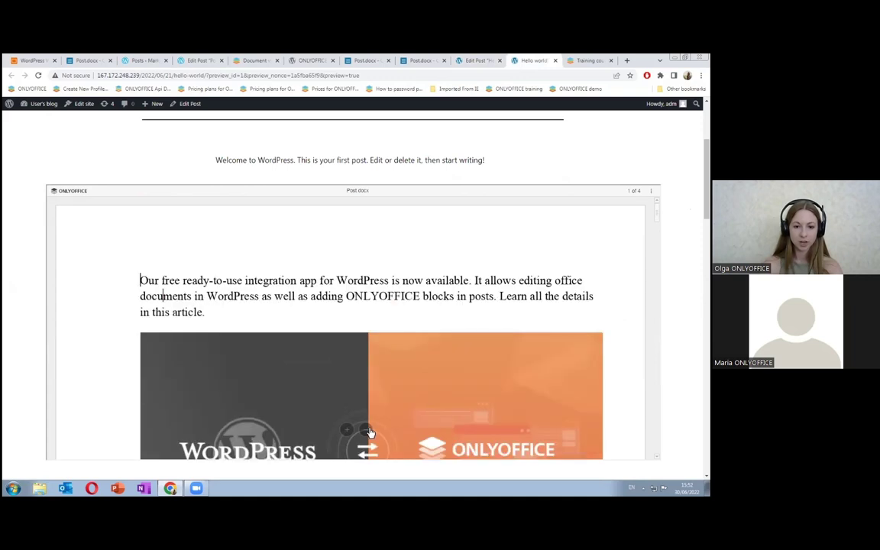
left_click(367, 430)
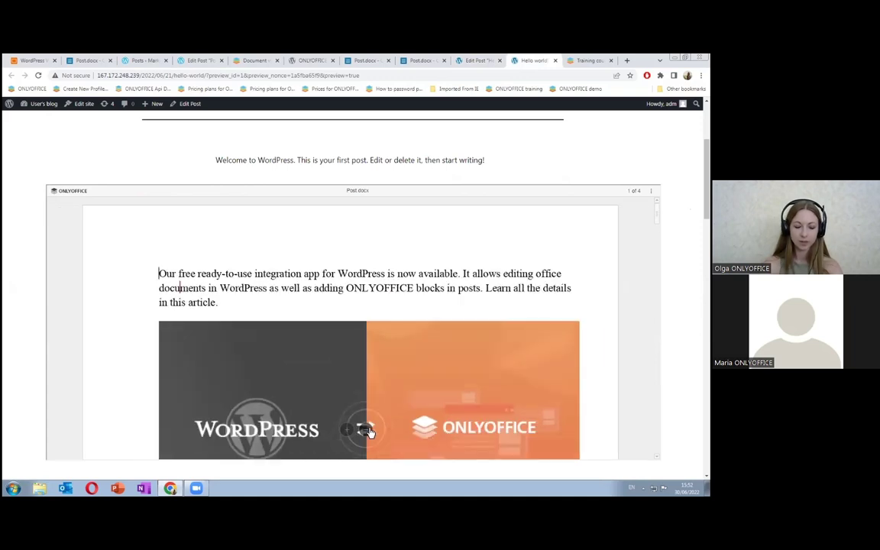
left_click(367, 430)
left_click(366, 430)
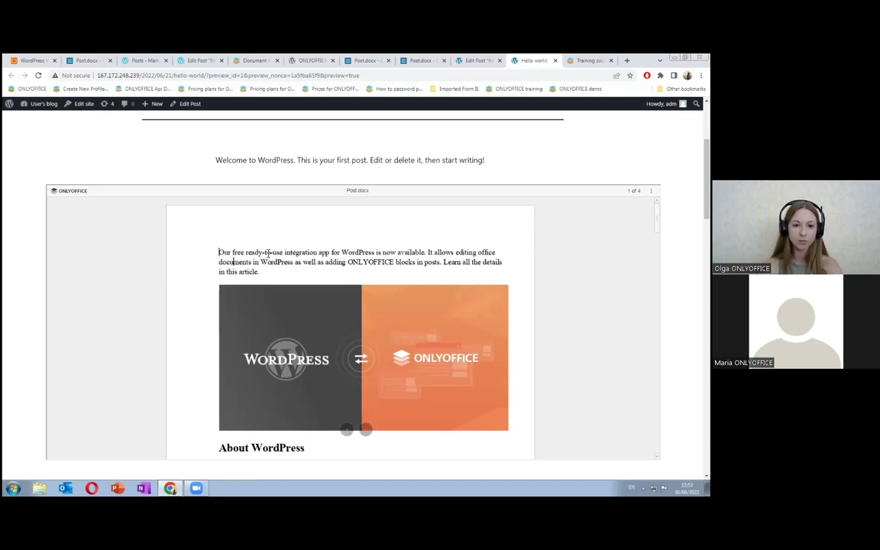
Show the list of available integrations from the ONLYOFFICE website's page for WordPress
left_click(257, 61)
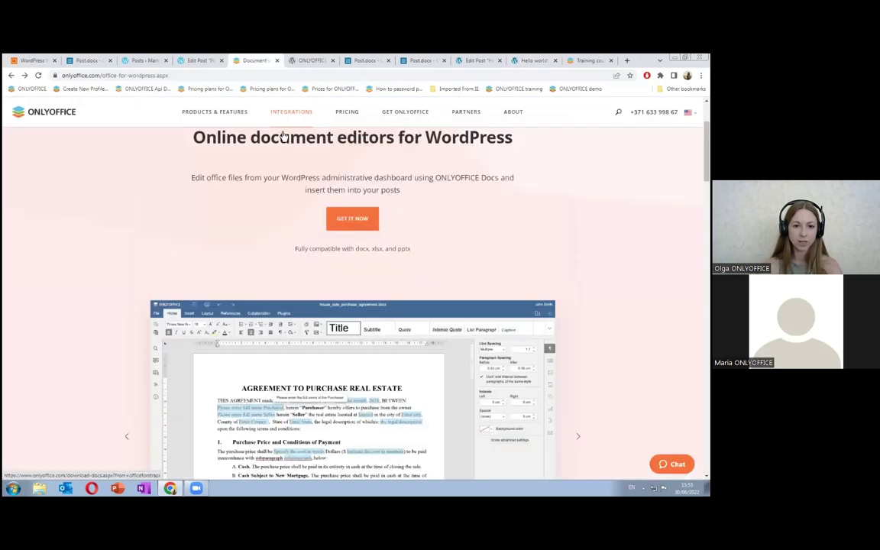
mouse_move(281, 134)
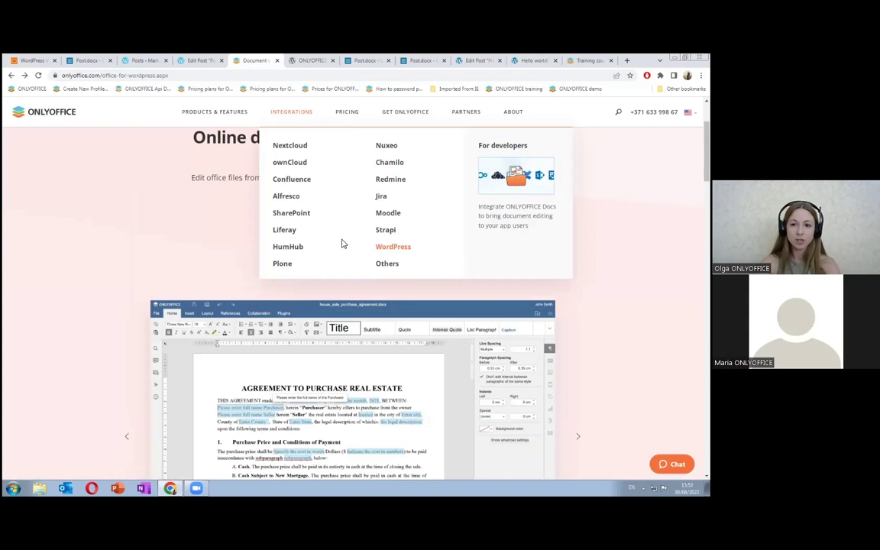
Show where Training courses is found on the ONLYOFFICE website and browse the page's course modules
left_click(589, 61)
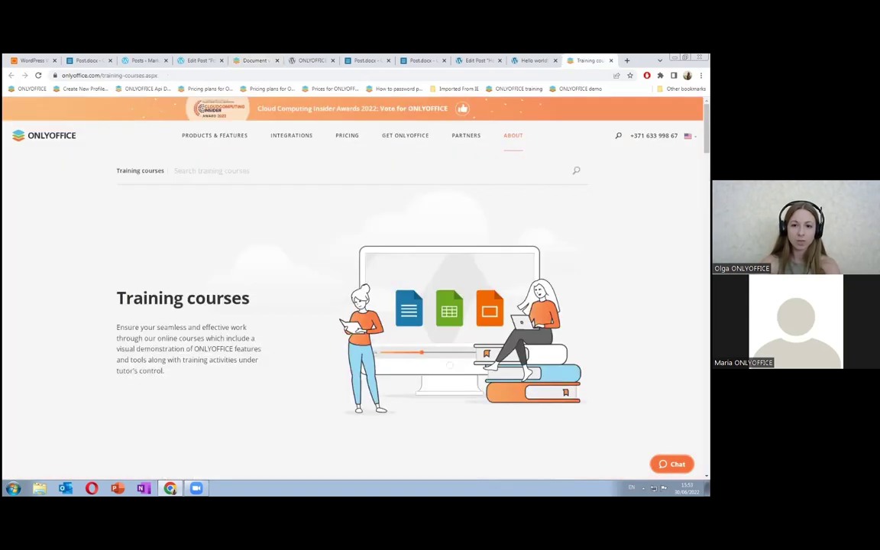
mouse_move(513, 135)
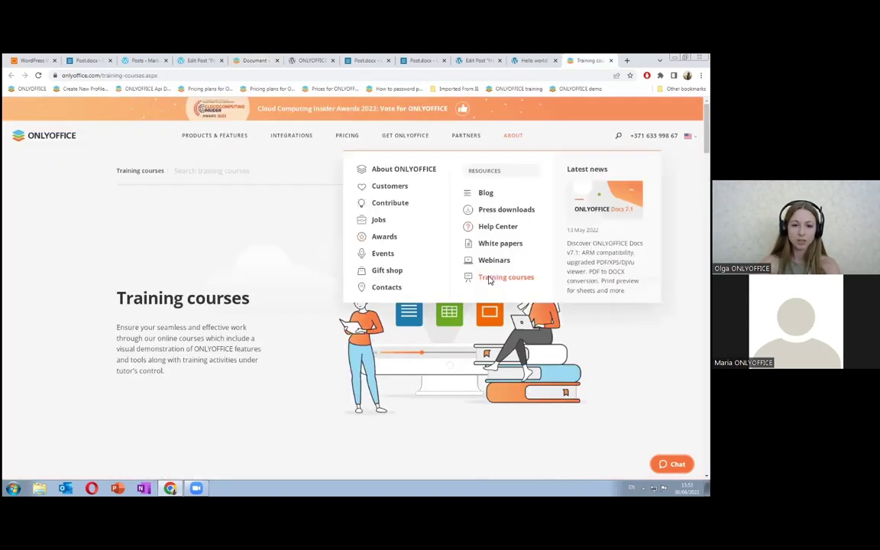
scroll(304, 308, "down", 3)
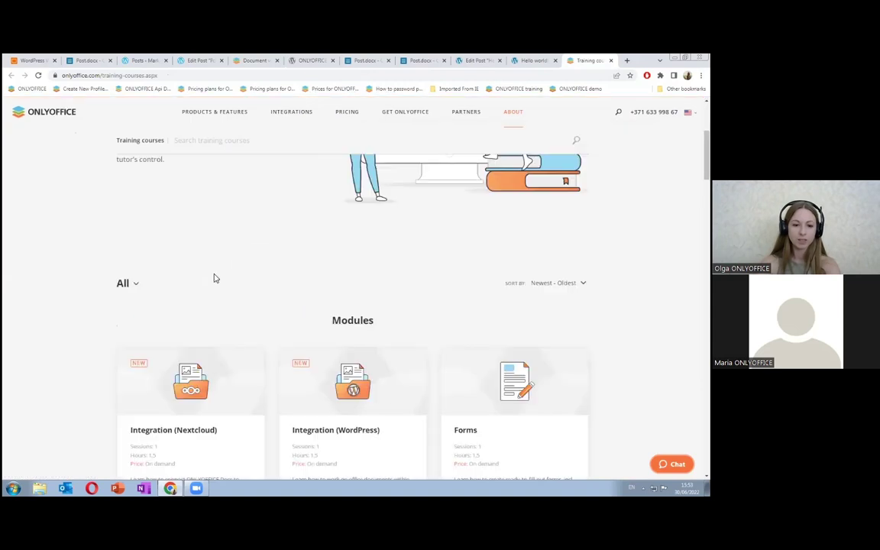
scroll(209, 417, "down", 2)
scroll(218, 396, "down", 1)
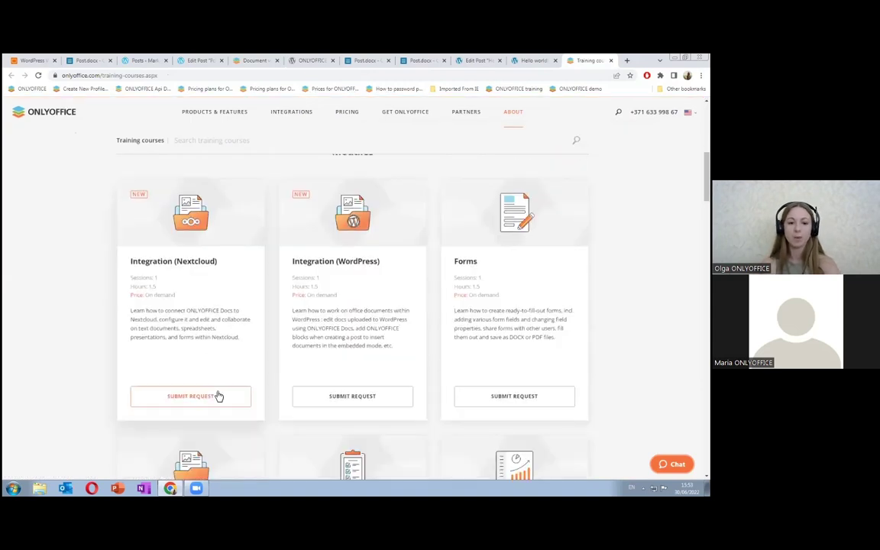